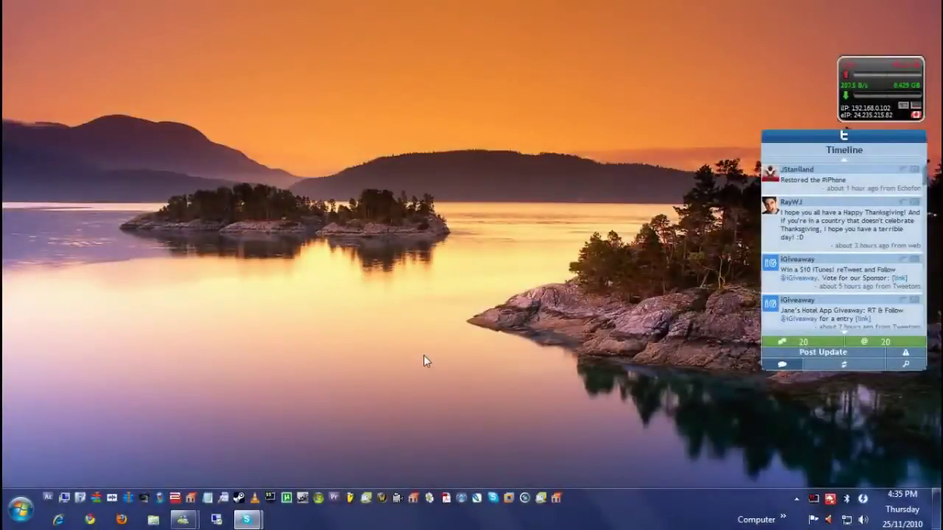
Step: Launch Movie Edit Pro and copy the clip 00007.MTS from the CAM_SD card into the Working folder on VIDEDITING (F:)
{"action": "left_click", "coordinate": [129, 500]}
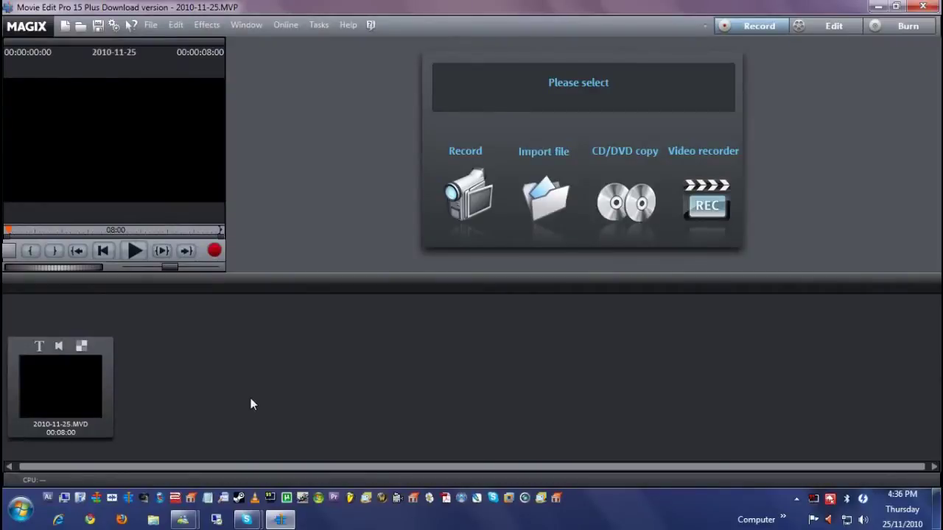
{"action": "left_click", "coordinate": [154, 520]}
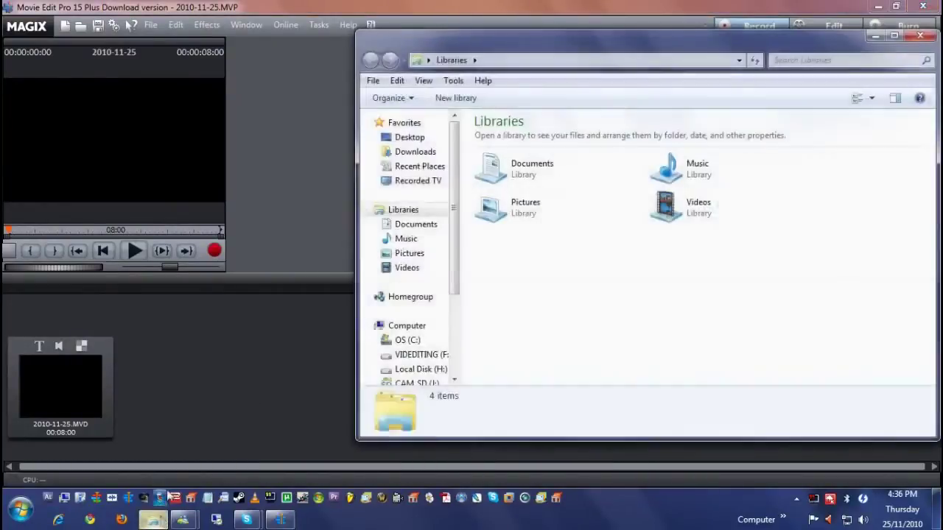
{"action": "scroll", "coordinate": [462, 337], "scroll_direction": "down", "scroll_amount": 2}
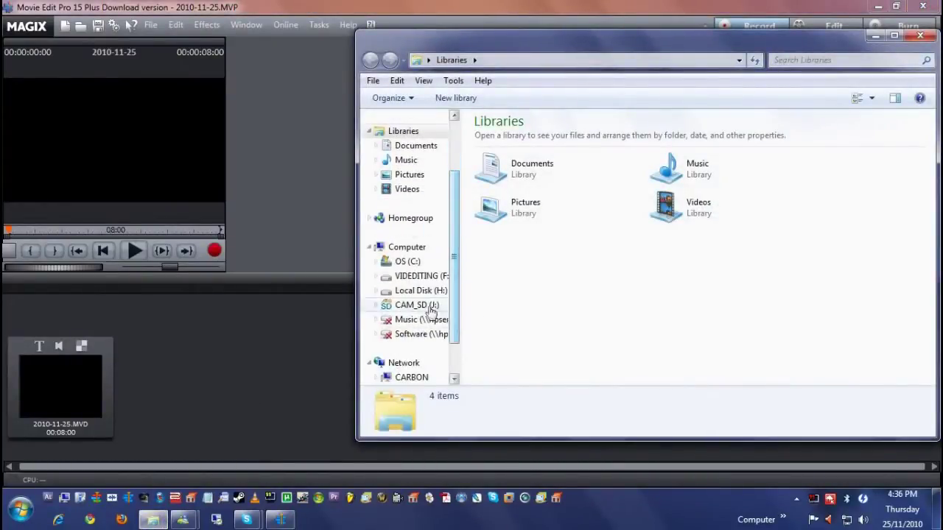
{"action": "left_click", "coordinate": [427, 306]}
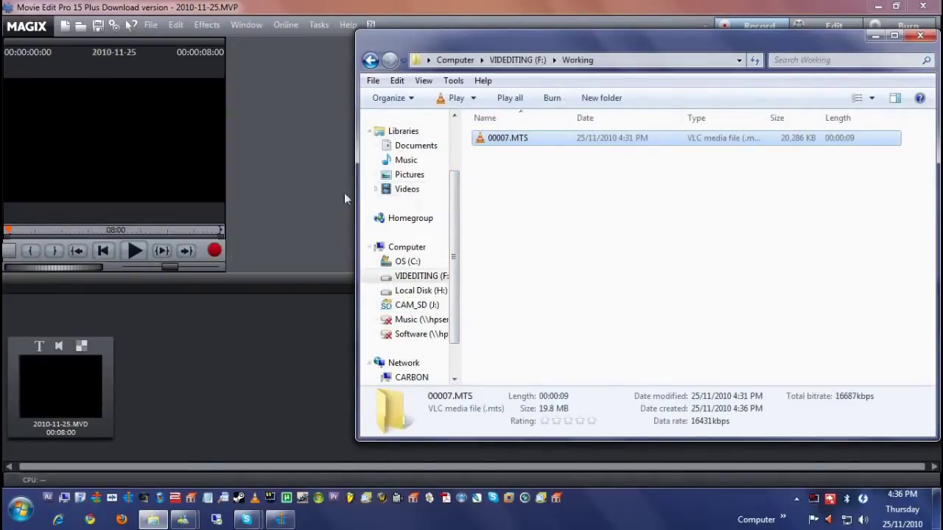
Step: Place 00007.MTS from F:\Working at the start of the timeline's first track and create the waveform for its audio
{"action": "left_click", "coordinate": [328, 199]}
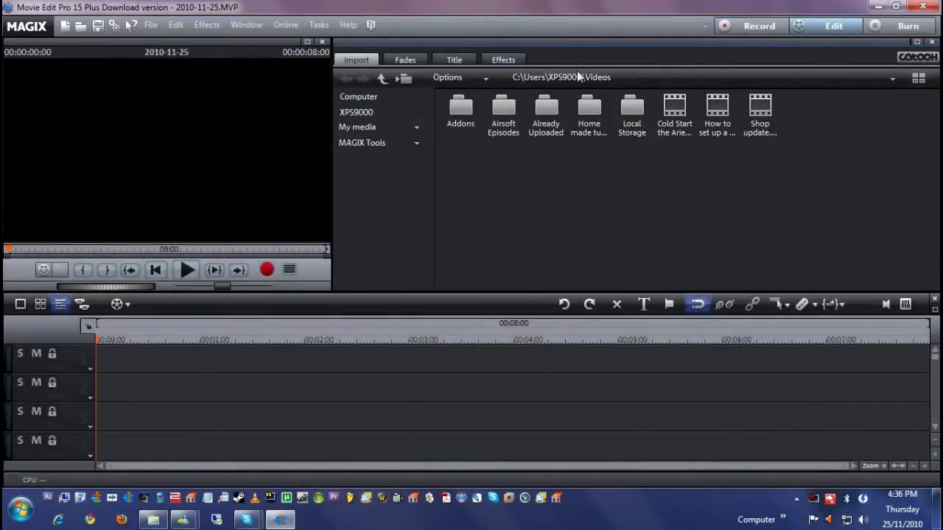
{"action": "left_click", "coordinate": [590, 79]}
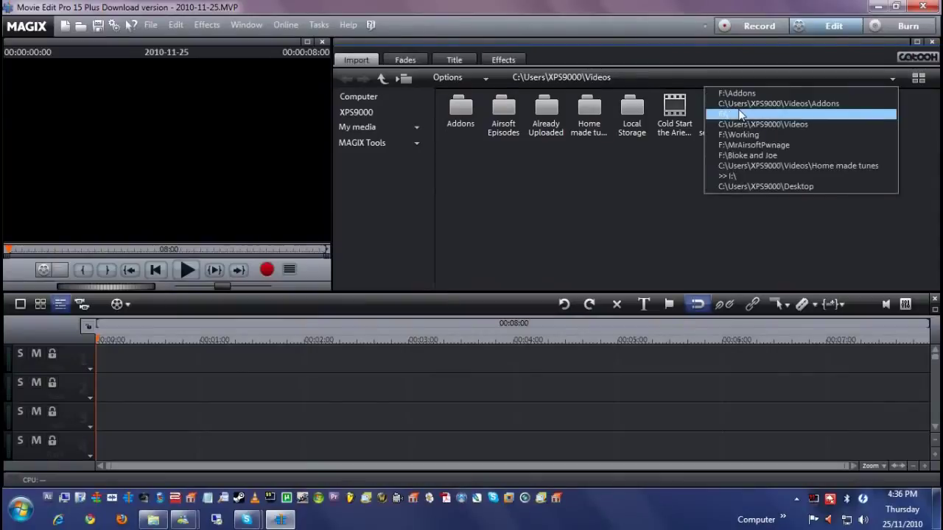
{"action": "left_click", "coordinate": [738, 135]}
{"action": "left_click_drag", "start_coordinate": [466, 95], "coordinate": [125, 366]}
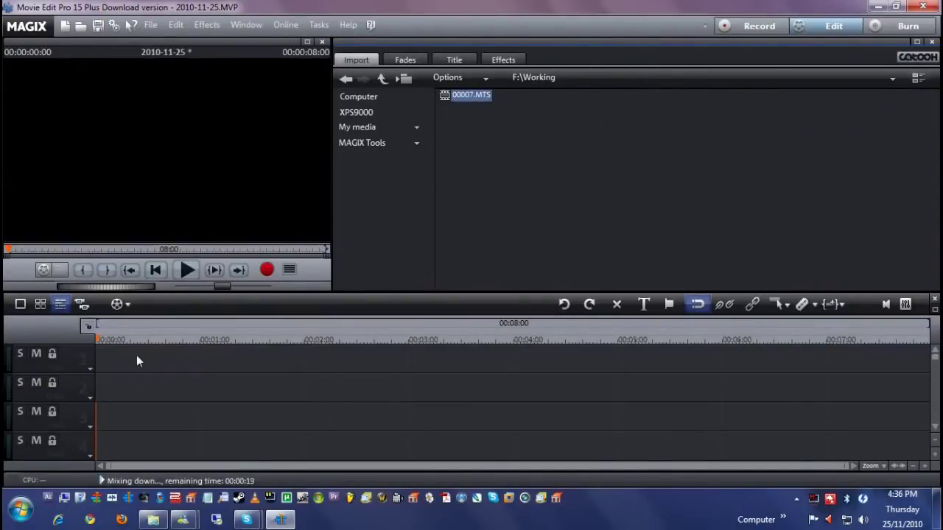
{"action": "right_click", "coordinate": [179, 398]}
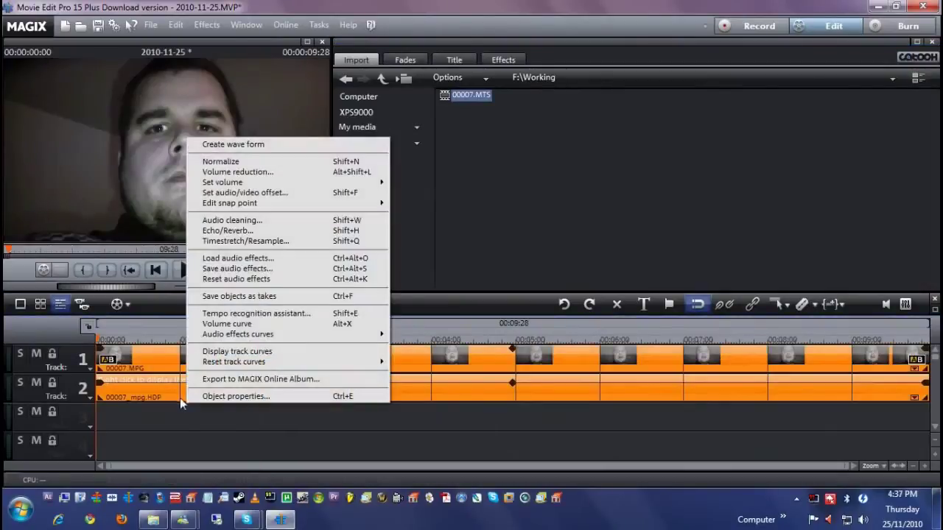
{"action": "left_click", "coordinate": [233, 144]}
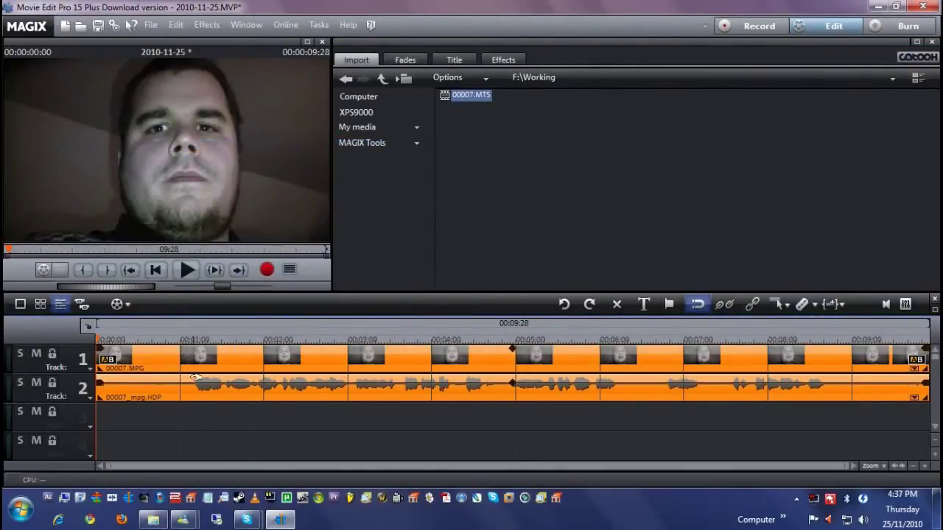
Step: Play the clip from 00:00:00:29 through to near its end
{"action": "left_click", "coordinate": [178, 342]}
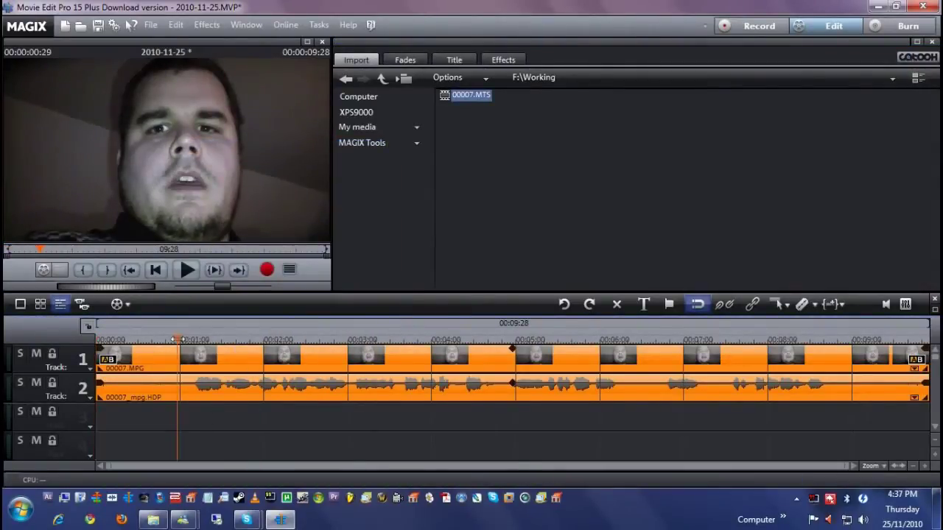
{"action": "key", "text": "space"}
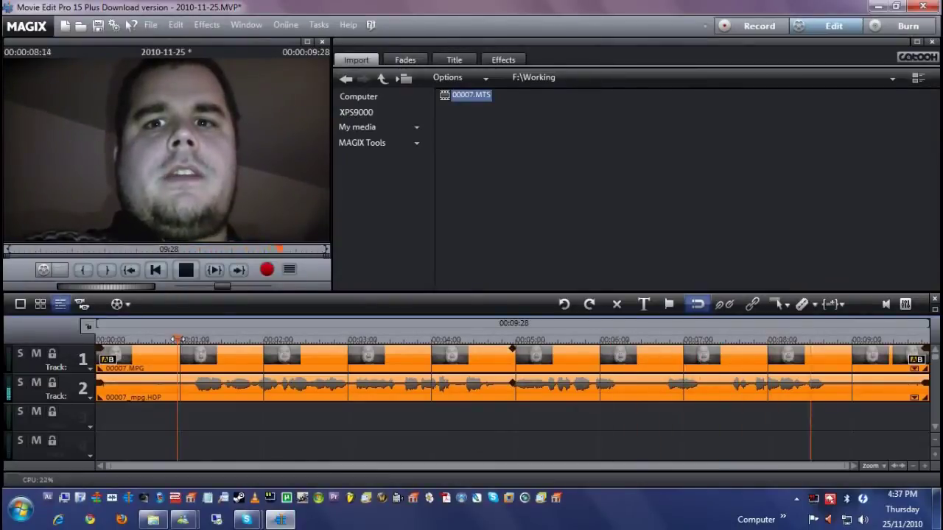
{"action": "key", "text": "space"}
Step: Split the clip at 00:00:00:29, delete the leading part, and move the remaining clip to the timeline start
{"action": "left_click", "coordinate": [177, 342]}
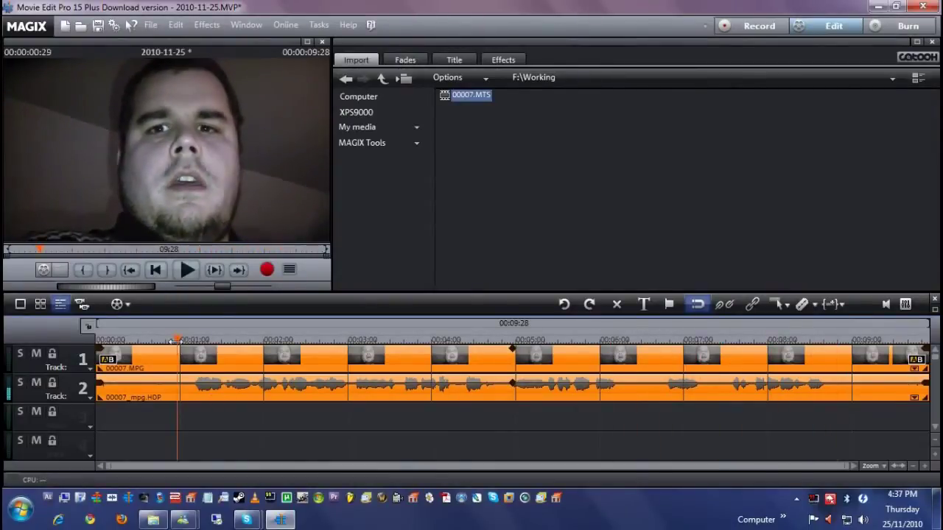
{"action": "key", "text": "t"}
{"action": "left_click", "coordinate": [156, 354]}
{"action": "key", "text": "Delete"}
{"action": "left_click_drag", "start_coordinate": [290, 354], "coordinate": [206, 354]}
Step: Split the clip at 00:00:07:27 and delete the part after the cut
{"action": "left_click", "coordinate": [759, 341]}
{"action": "key", "text": "t"}
{"action": "key", "text": "Delete"}
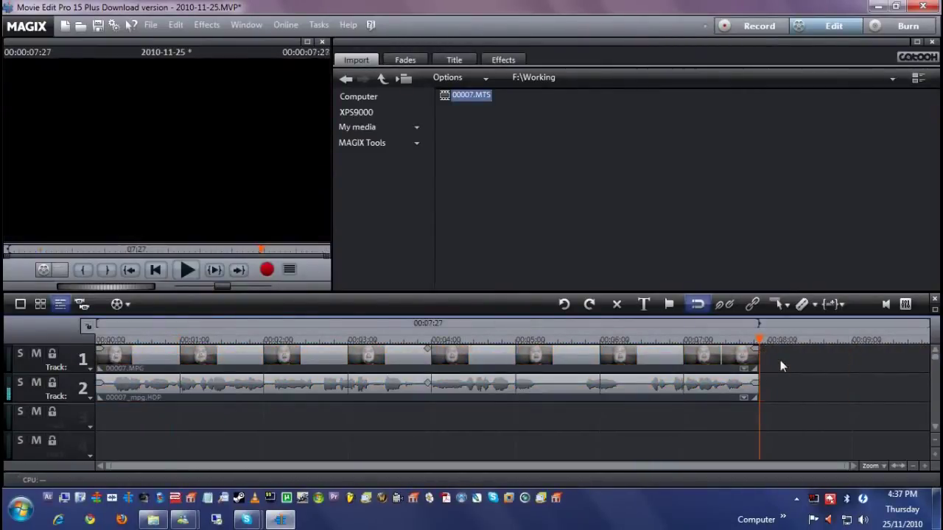
Step: Play and scrub through the trimmed clip to find the spot for a sound effect, leaving the playhead at 00:00:02:21
{"action": "left_click", "coordinate": [170, 340]}
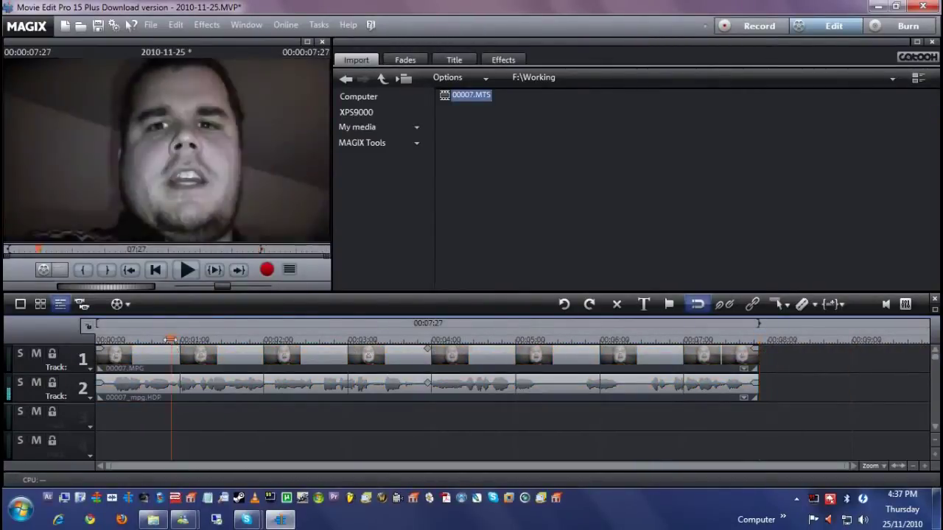
{"action": "left_click", "coordinate": [179, 340]}
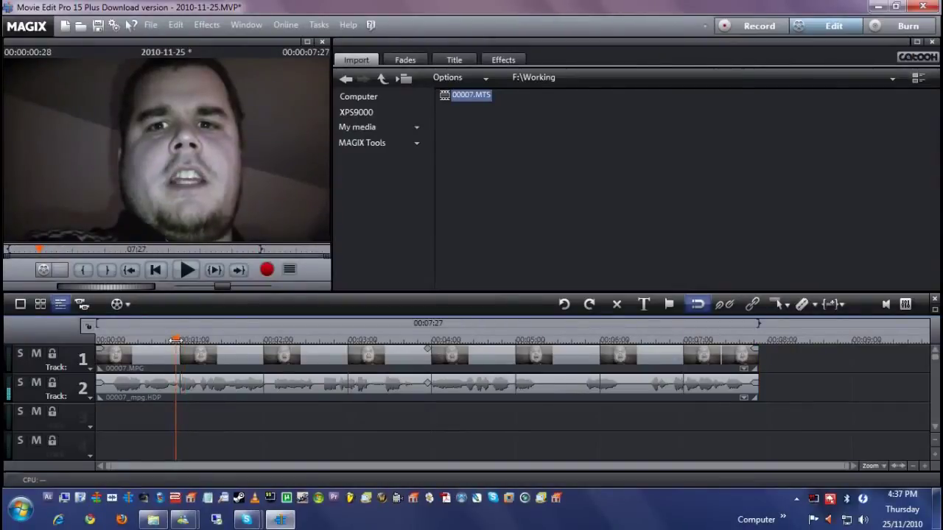
{"action": "key", "text": "space"}
{"action": "left_click_drag", "start_coordinate": [178, 341], "coordinate": [320, 341]}
{"action": "key", "text": "space"}
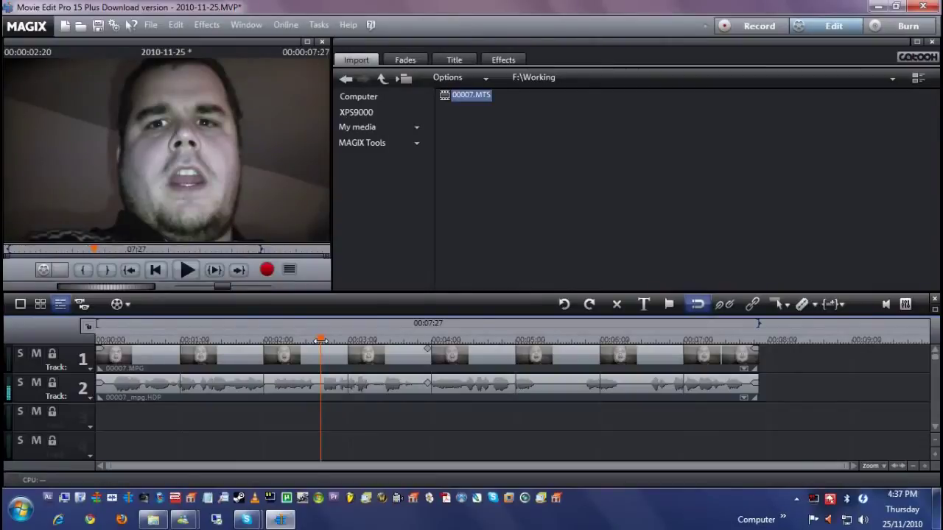
{"action": "key", "text": "space"}
{"action": "key", "text": "space"}
{"action": "left_click_drag", "start_coordinate": [322, 340], "coordinate": [393, 340]}
{"action": "left_click", "coordinate": [323, 341]}
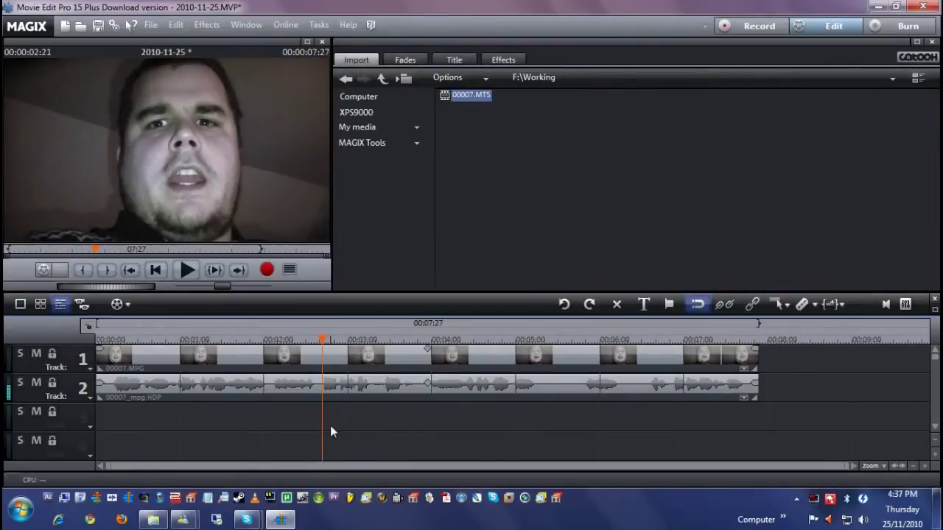
Step: In Firefox, search Google for "horn sounds", try the VW horn on the Car Horn Sounds soundboard, and close the browser
{"action": "left_click", "coordinate": [124, 520]}
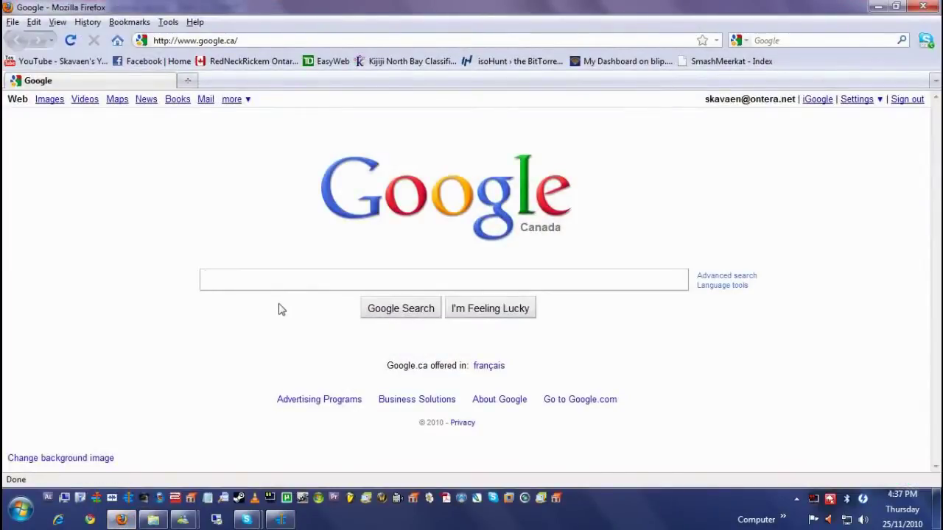
{"action": "type", "text": "horn sounds"}
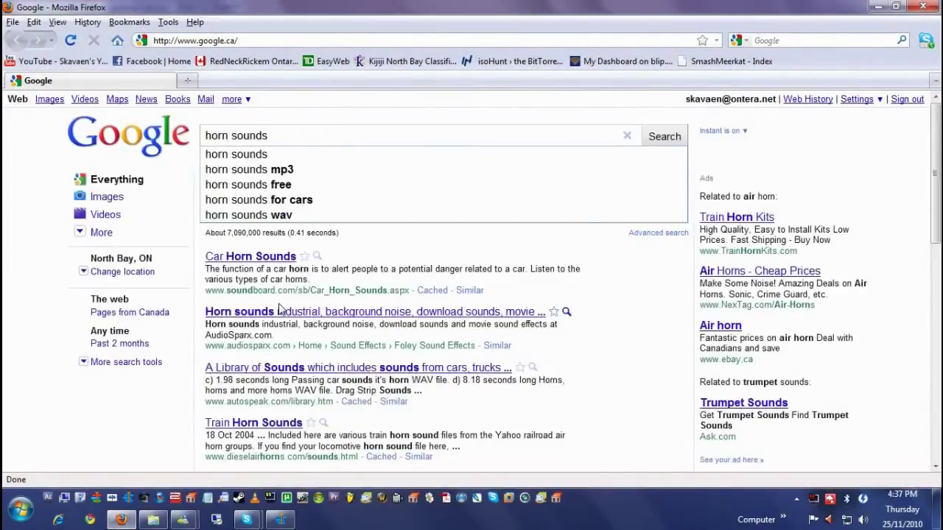
{"action": "key", "text": "Return"}
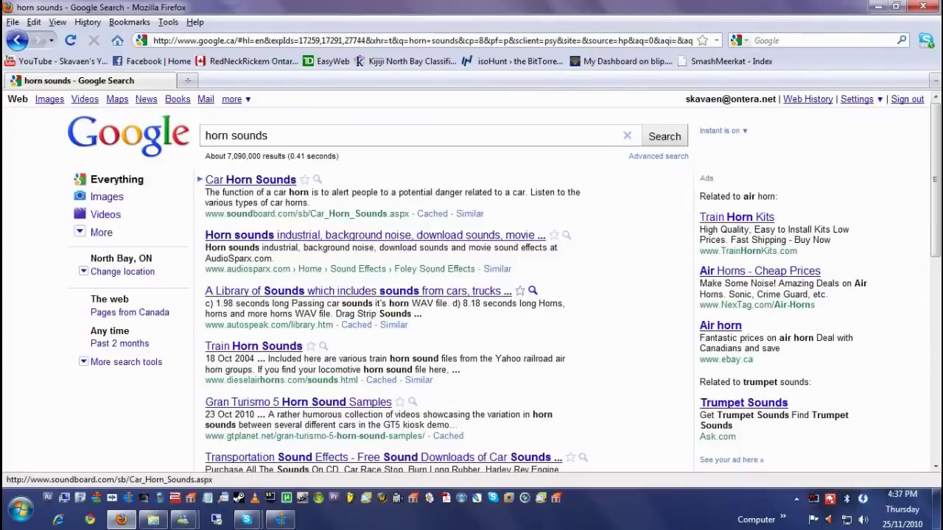
{"action": "left_click", "coordinate": [230, 179]}
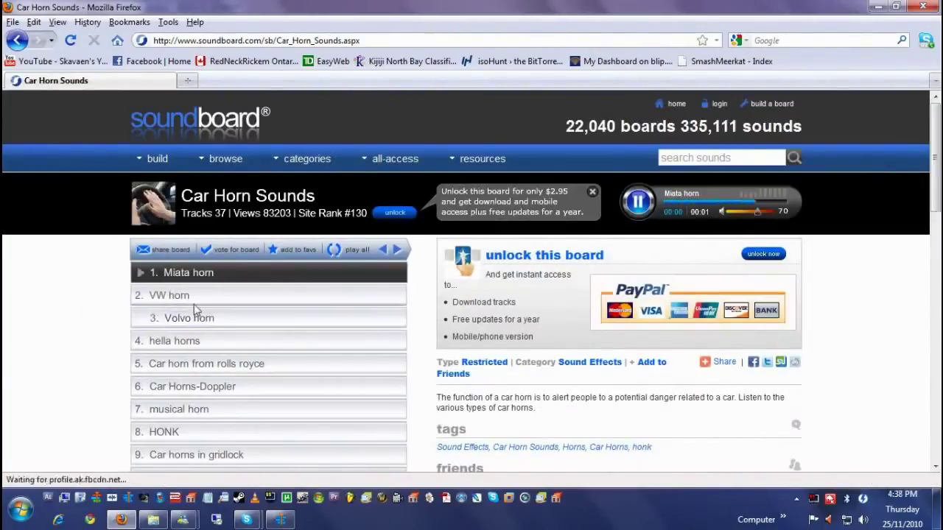
{"action": "left_click", "coordinate": [140, 295]}
{"action": "key", "text": "alt+Left"}
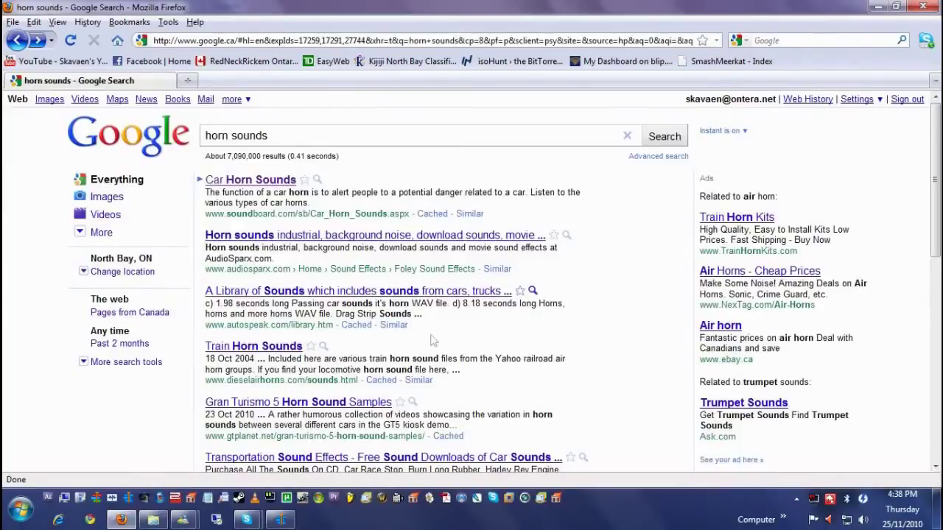
{"action": "left_click", "coordinate": [923, 9]}
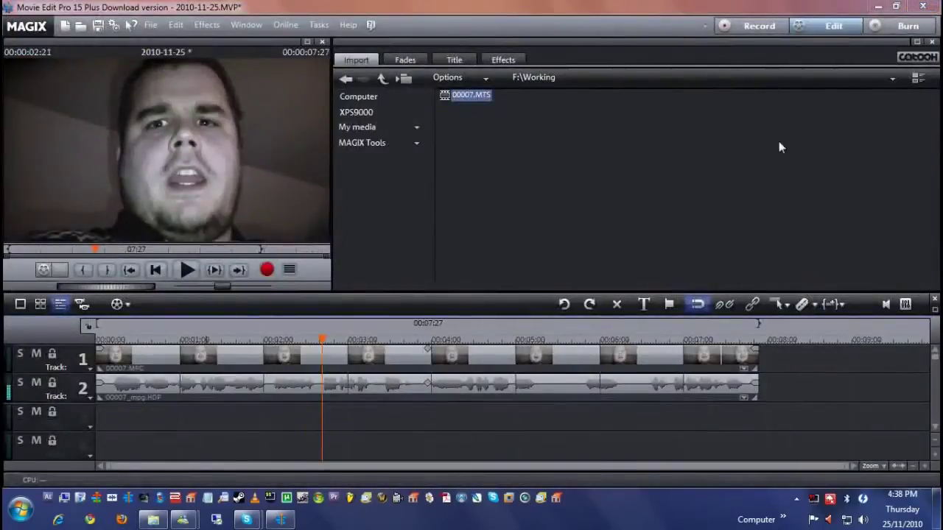
Step: Open the Sound Effects shortcut on the VIDEDITING (F:) drive and look into the Comical Effects folder
{"action": "left_click", "coordinate": [156, 517]}
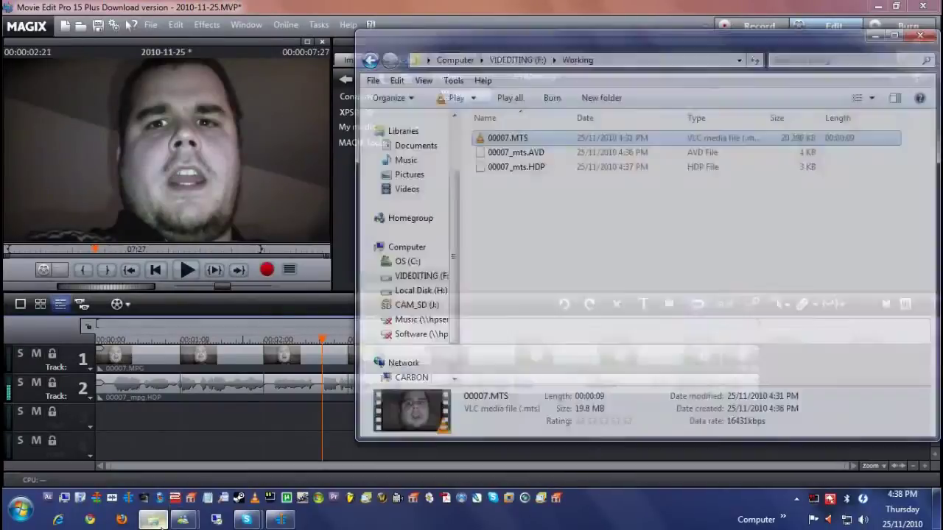
{"action": "key", "text": "BackSpace"}
{"action": "left_click", "coordinate": [835, 181]}
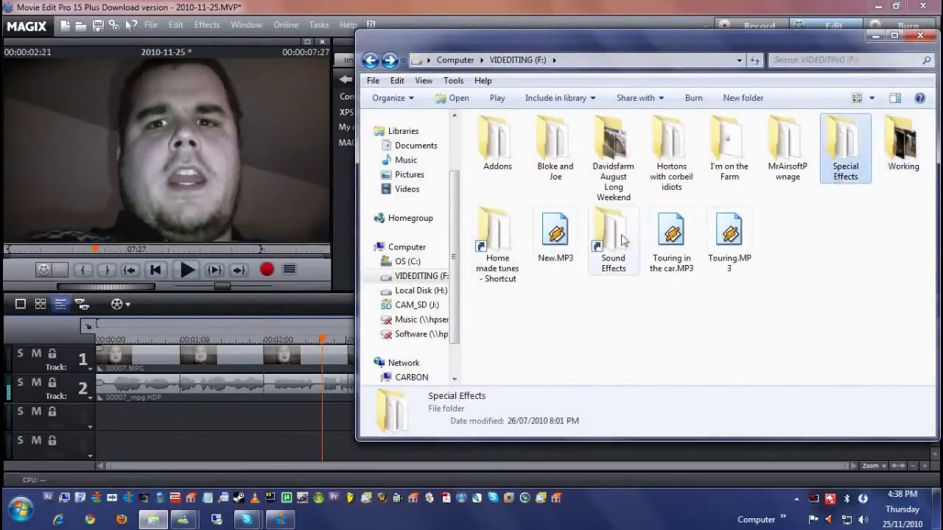
{"action": "double_click", "coordinate": [600, 240]}
{"action": "double_click", "coordinate": [569, 255]}
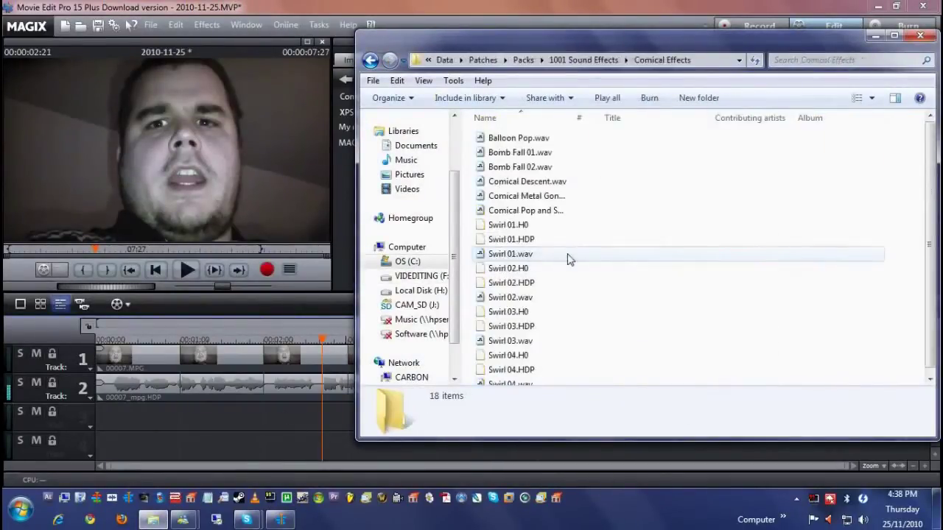
Step: Look through the Applause and Animals sound folders, preview Lion.wav, and close the audio player
{"action": "key", "text": "BackSpace"}
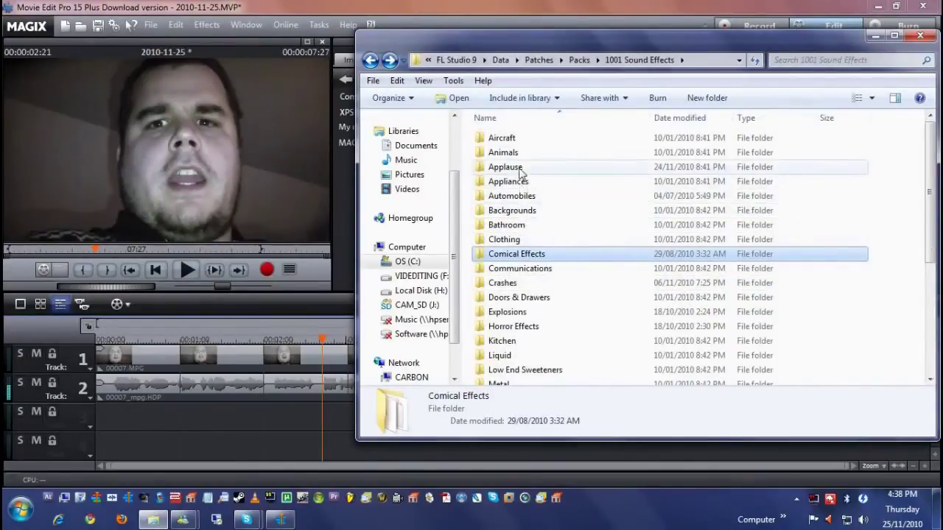
{"action": "double_click", "coordinate": [519, 167]}
{"action": "key", "text": "BackSpace"}
{"action": "double_click", "coordinate": [516, 152]}
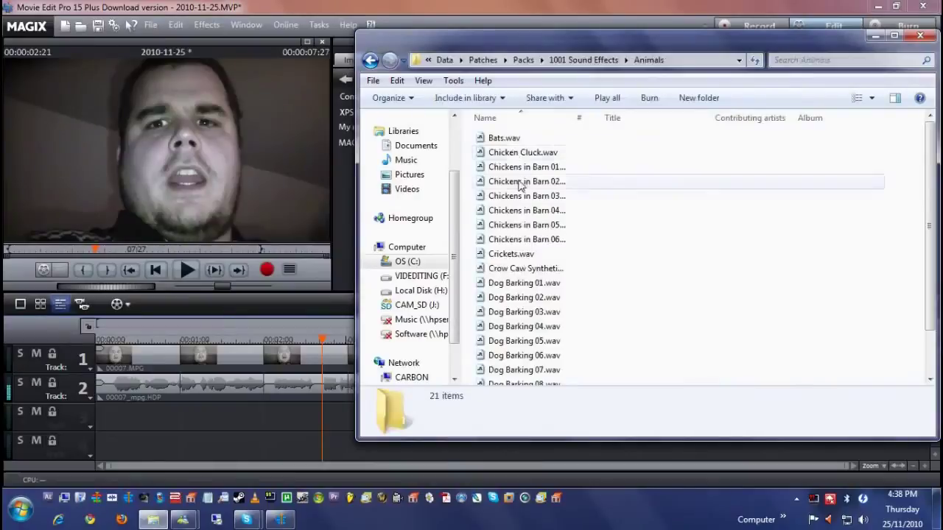
{"action": "left_click", "coordinate": [526, 269]}
{"action": "double_click", "coordinate": [516, 377]}
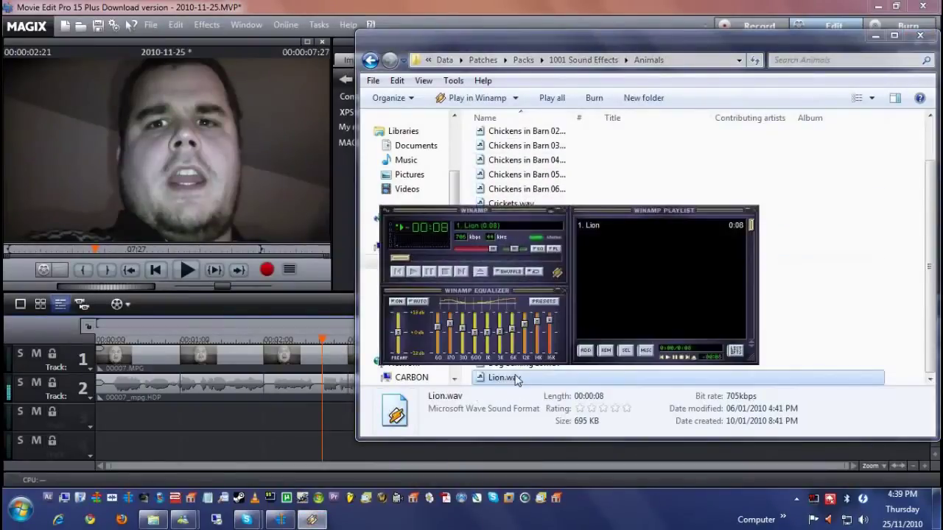
{"action": "left_click", "coordinate": [565, 213]}
Step: Insert Arcade Alarm 03.wav from the Video Game Sounds folder onto track 3, ending at about 00:00:02:21
{"action": "key", "text": "BackSpace"}
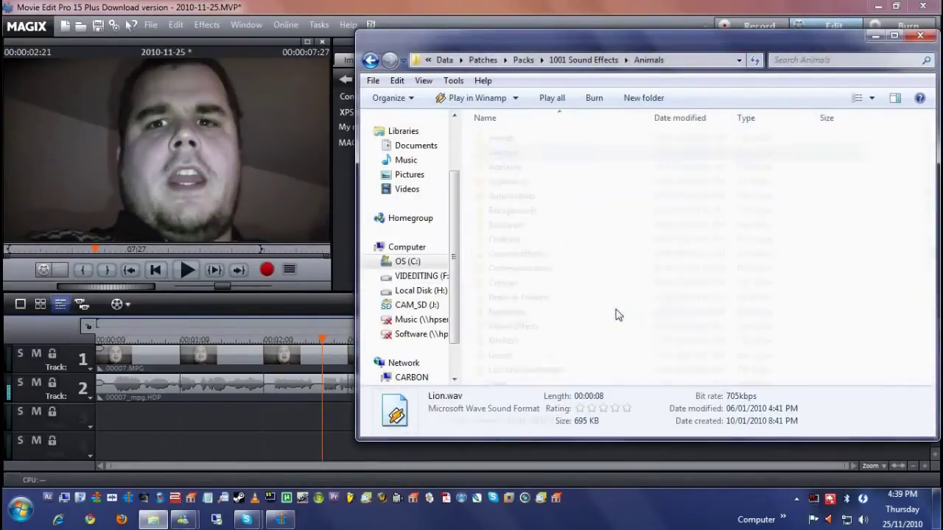
{"action": "scroll", "coordinate": [538, 331], "scroll_direction": "down", "scroll_amount": 2}
{"action": "scroll", "coordinate": [534, 332], "scroll_direction": "down", "scroll_amount": 1}
{"action": "double_click", "coordinate": [535, 333]}
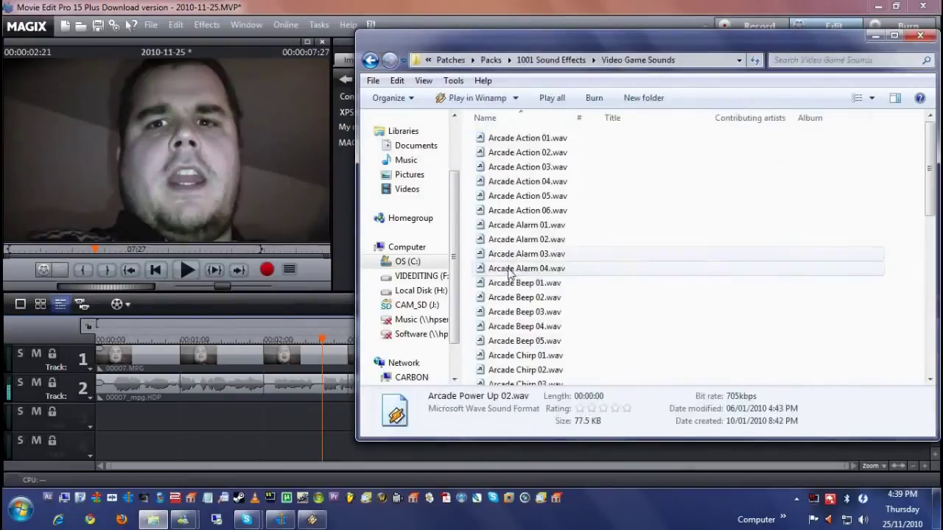
{"action": "left_click", "coordinate": [513, 254]}
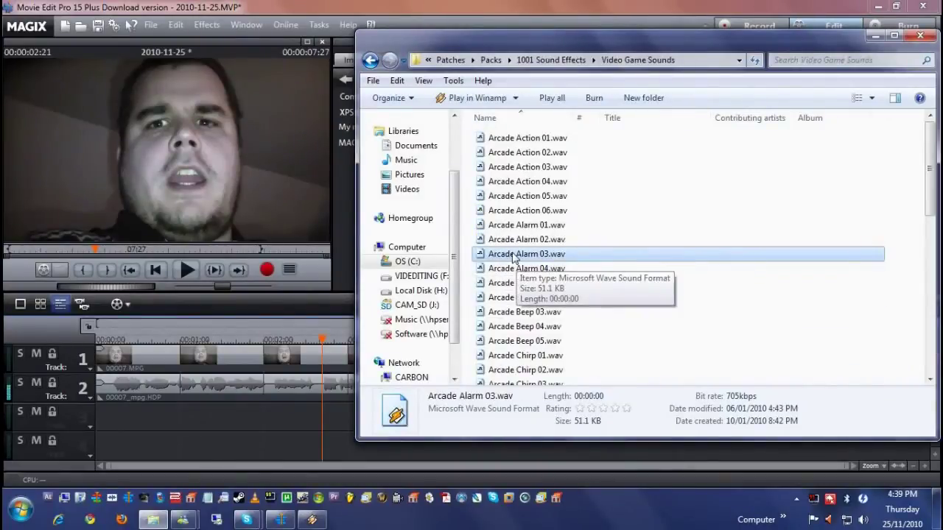
{"action": "left_click_drag", "start_coordinate": [514, 254], "coordinate": [298, 417]}
Step: Split the video and its audio at about 00:00:02:20 and at 00:00:02:26 to isolate a short piece of speech
{"action": "left_click_drag", "start_coordinate": [322, 344], "coordinate": [322, 340]}
{"action": "key", "text": "space"}
{"action": "key", "text": "space"}
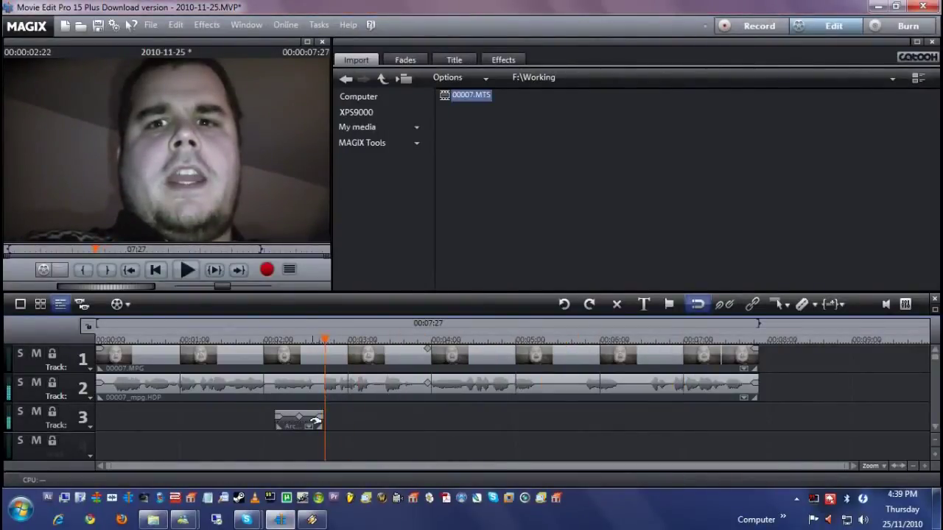
{"action": "left_click", "coordinate": [321, 340]}
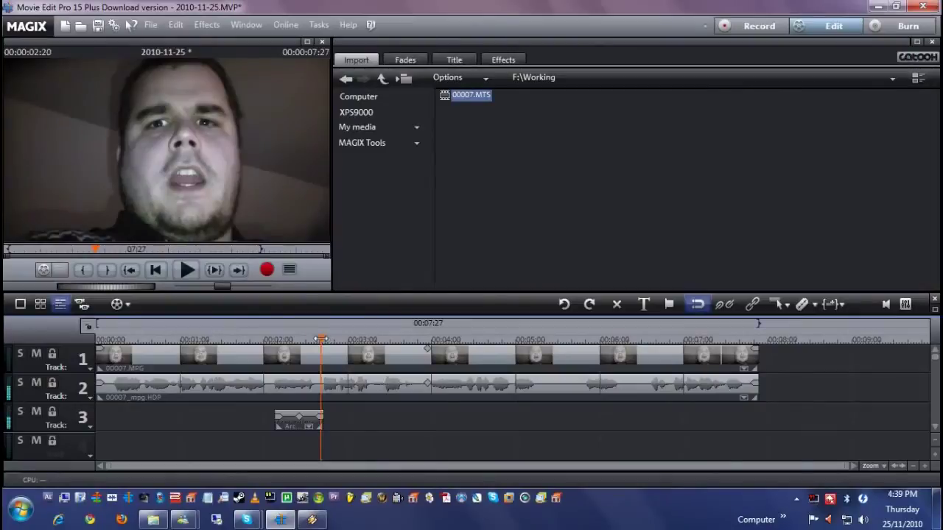
{"action": "left_click", "coordinate": [330, 357]}
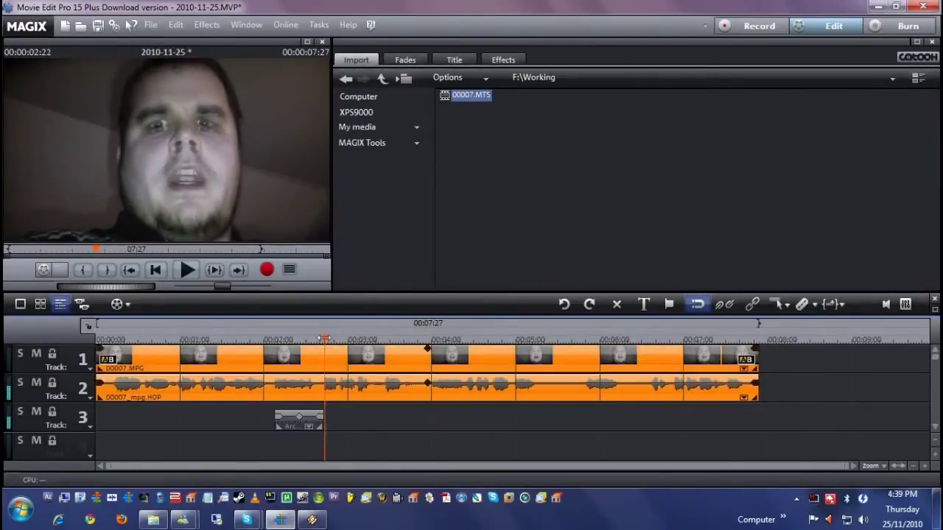
{"action": "key", "text": "t"}
{"action": "left_click_drag", "start_coordinate": [323, 338], "coordinate": [337, 343]}
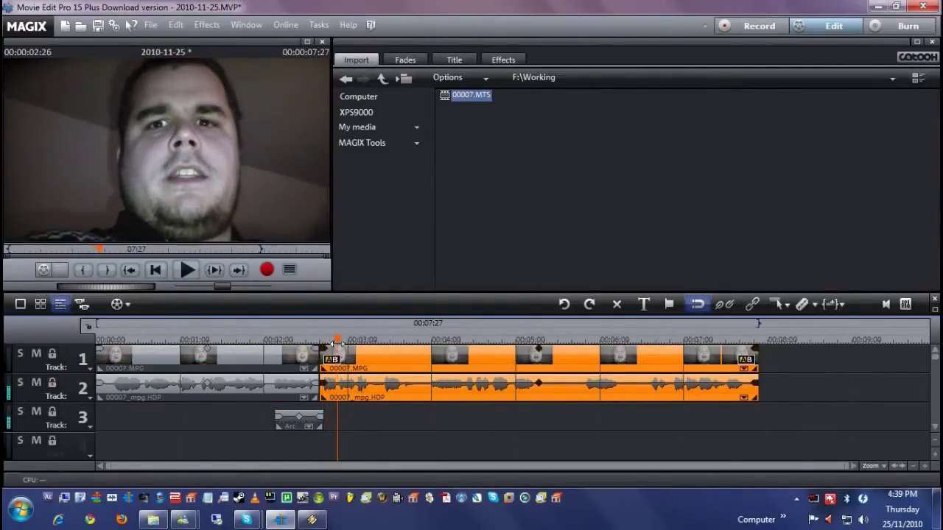
{"action": "key", "text": "t"}
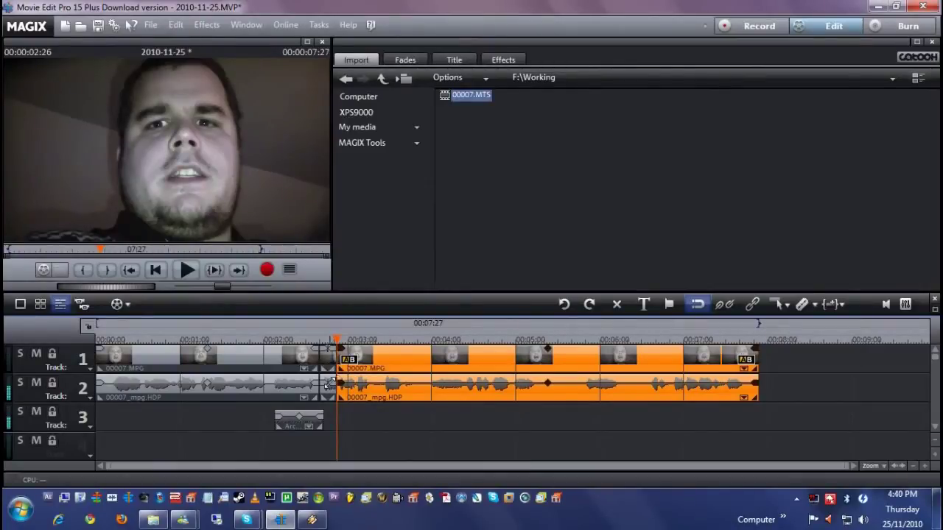
Step: Silence the isolated audio piece ending at 00:00:02:26 and fit the Arcade Alarm 03 sound on track 3 exactly beneath it
{"action": "left_click", "coordinate": [926, 470]}
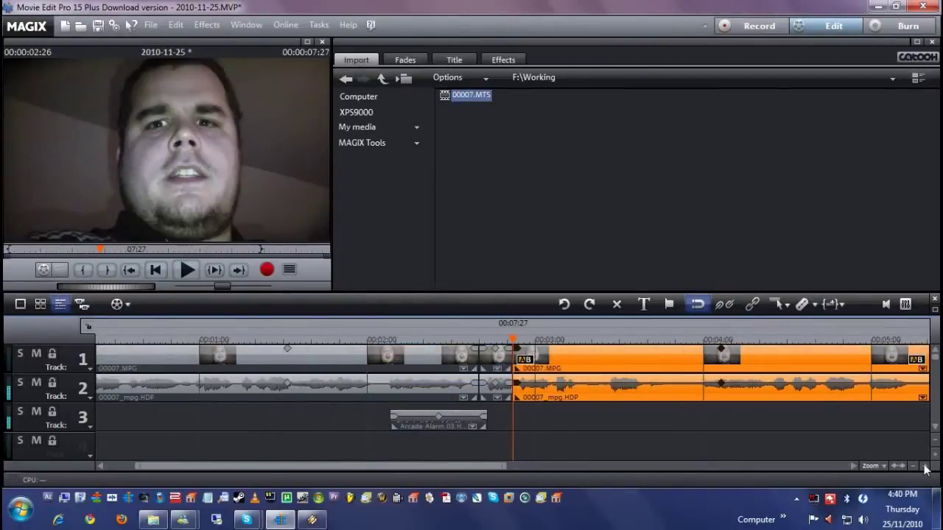
{"action": "left_click", "coordinate": [497, 363]}
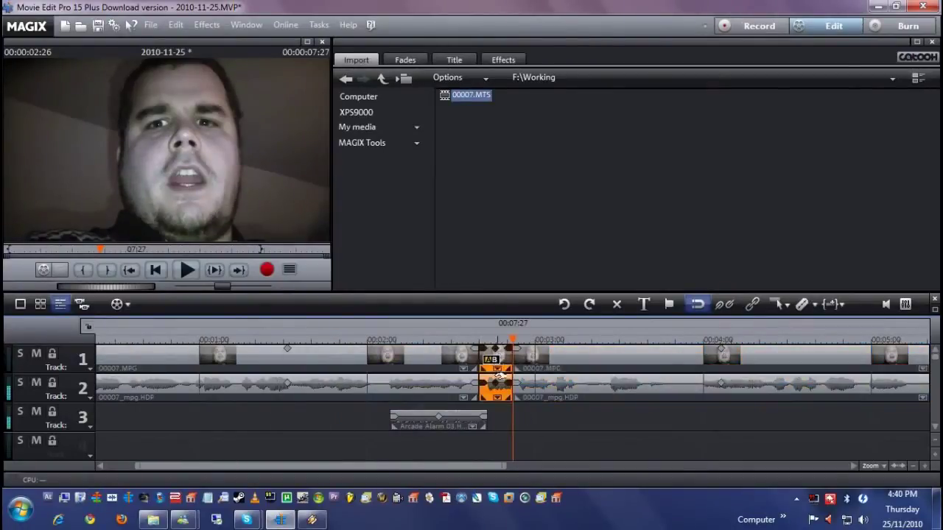
{"action": "left_click_drag", "start_coordinate": [495, 384], "coordinate": [496, 390]}
{"action": "left_click_drag", "start_coordinate": [457, 423], "coordinate": [519, 424]}
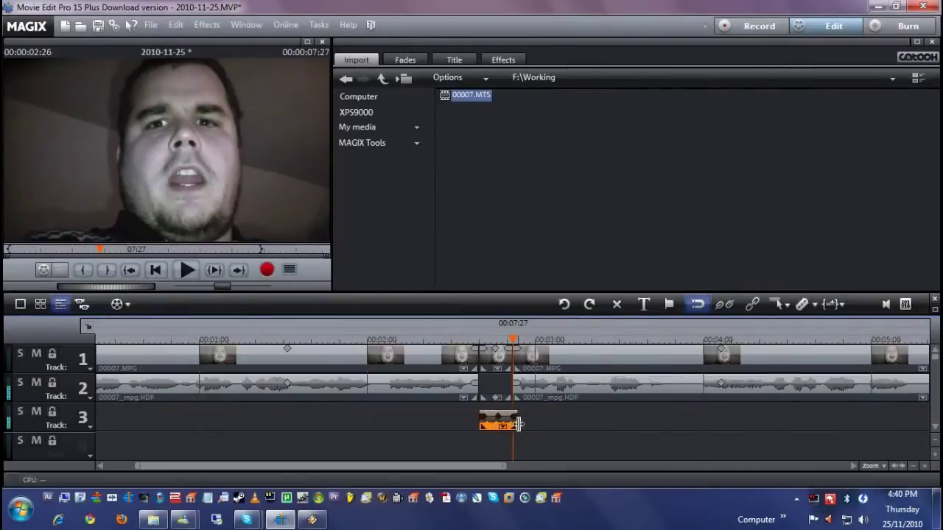
Step: Play the edit from 00:00:02:07, and split the video and audio at 00:00:03:11 and 00:00:03:22 around another piece of speech
{"action": "left_click", "coordinate": [406, 340]}
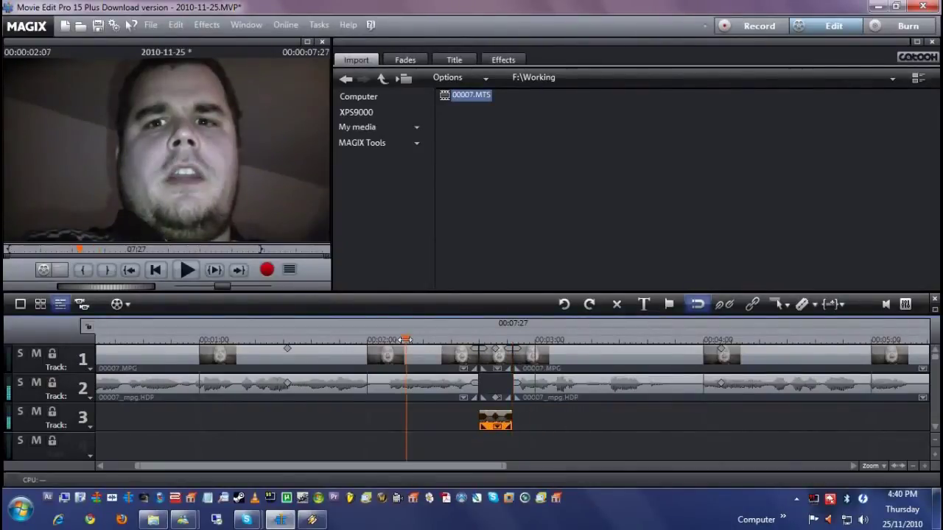
{"action": "key", "text": "space"}
{"action": "key", "text": "Escape"}
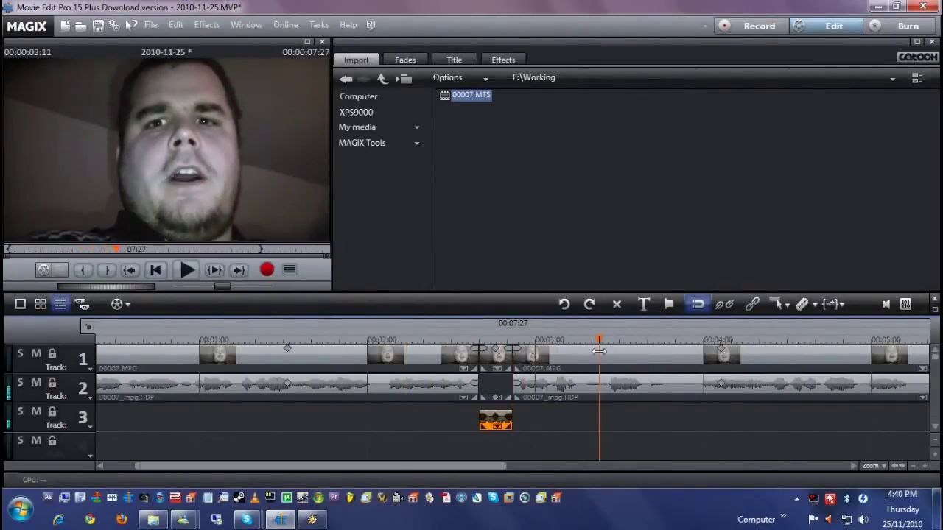
{"action": "key", "text": "t"}
{"action": "left_click_drag", "start_coordinate": [600, 353], "coordinate": [658, 354]}
{"action": "key", "text": "t"}
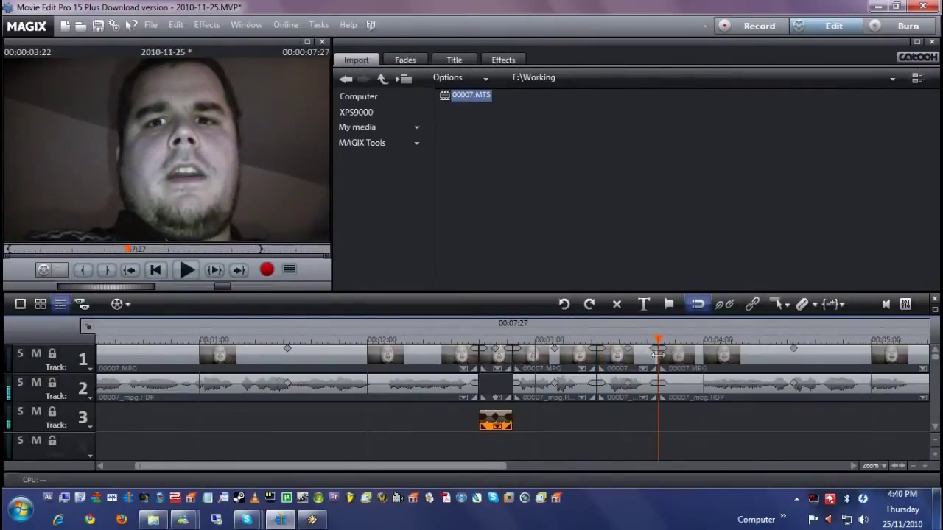
Step: Silence the audio piece between 00:00:03:11 and 00:00:03:22, and copy the alarm sound beneath it, extended to the piece's full length
{"action": "left_click", "coordinate": [625, 382]}
{"action": "left_click", "coordinate": [501, 422]}
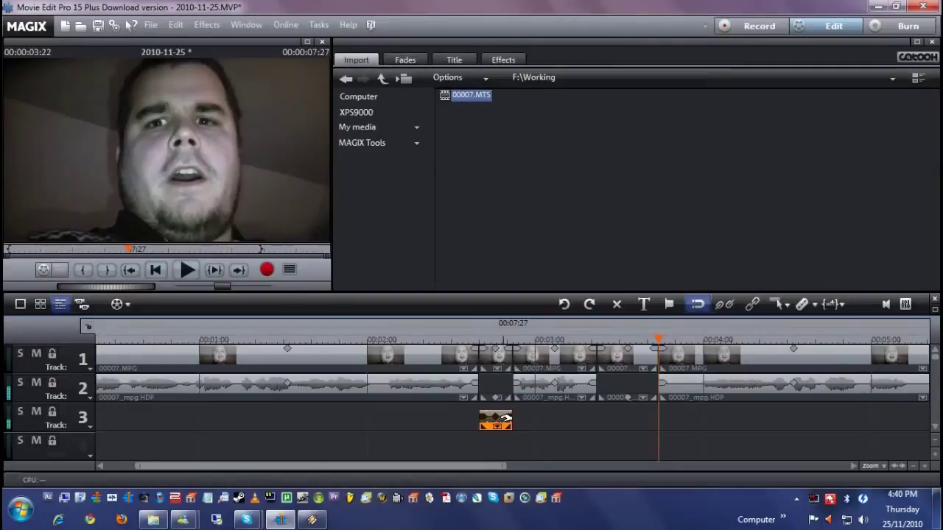
{"action": "left_click_drag", "start_coordinate": [506, 419], "coordinate": [623, 417]}
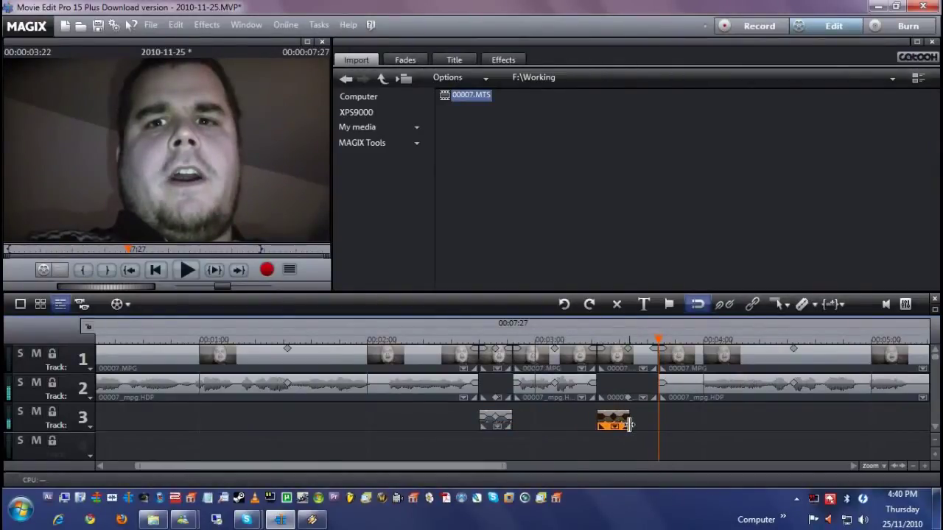
{"action": "left_click_drag", "start_coordinate": [630, 423], "coordinate": [660, 422]}
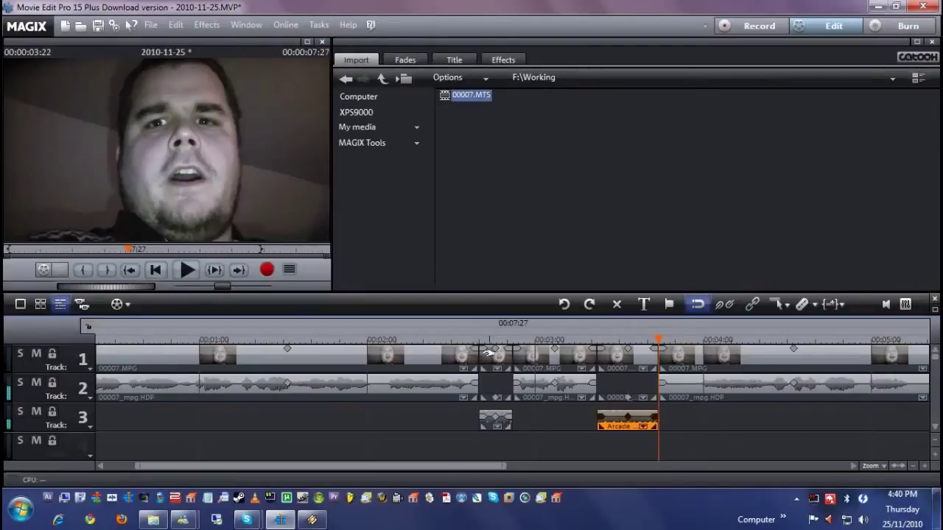
Step: Play the edit from about 00:00:02:03 to 00:00:07:03 and place a copy of the longer alarm sound on track 3 around 00:00:07:00
{"action": "double_click", "coordinate": [384, 337]}
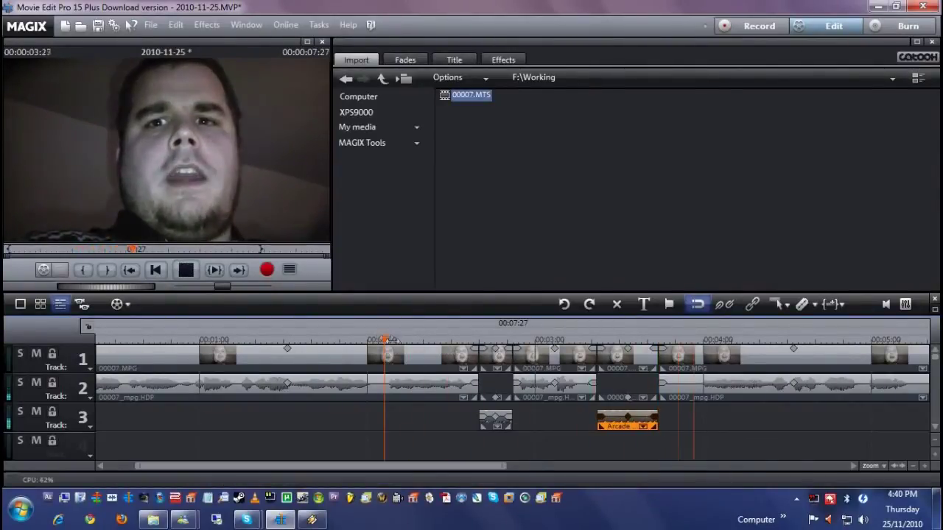
{"action": "key", "text": "space"}
{"action": "key", "text": "space"}
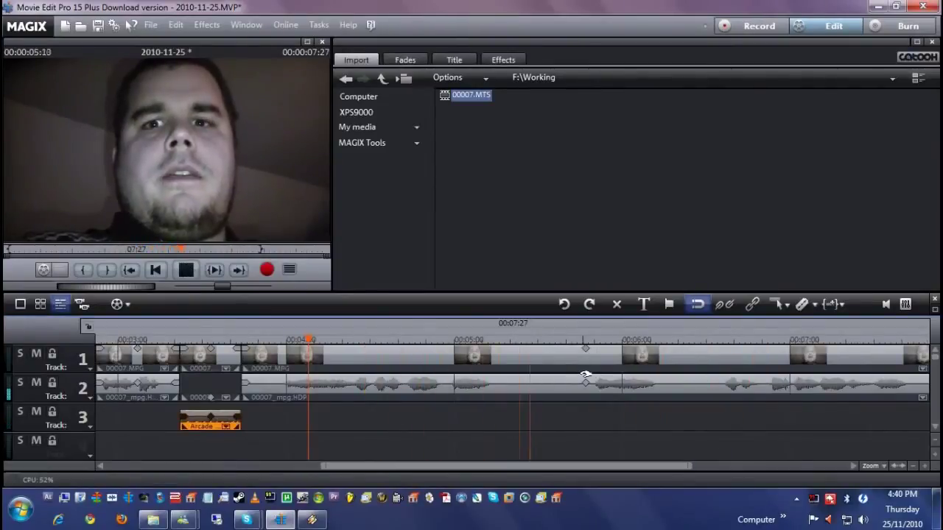
{"action": "key", "text": "space"}
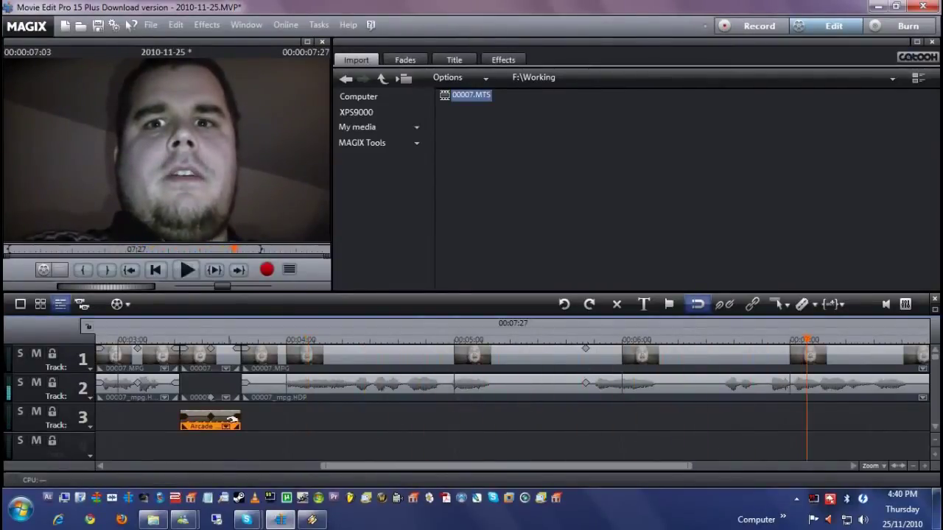
{"action": "left_click_drag", "start_coordinate": [225, 419], "coordinate": [817, 418]}
Step: Split the last video and audio section at 00:00:07:05 and 00:00:06:26 to isolate the speech above the new alarm copy
{"action": "left_click", "coordinate": [741, 337]}
{"action": "left_click_drag", "start_coordinate": [739, 340], "coordinate": [820, 343]}
{"action": "left_click", "coordinate": [828, 367]}
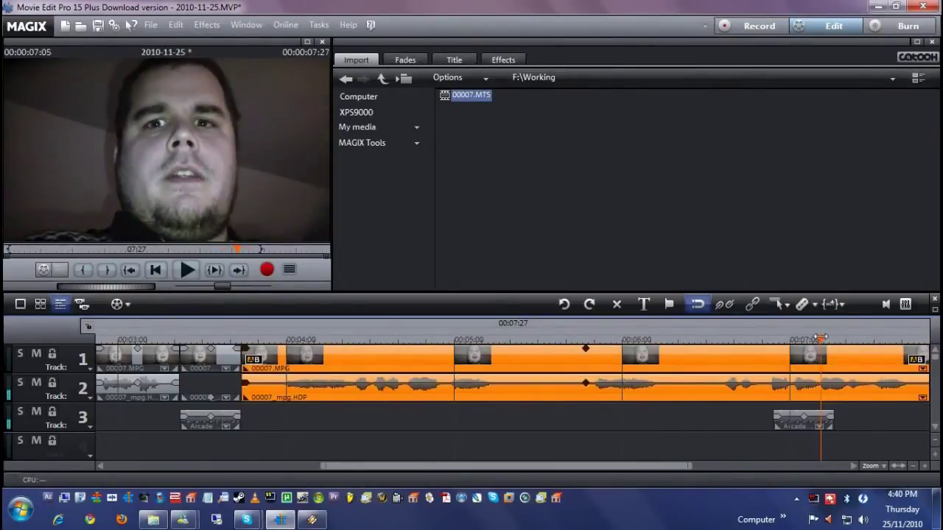
{"action": "key", "text": "t"}
{"action": "left_click_drag", "start_coordinate": [821, 338], "coordinate": [768, 338]}
{"action": "key", "text": "t"}
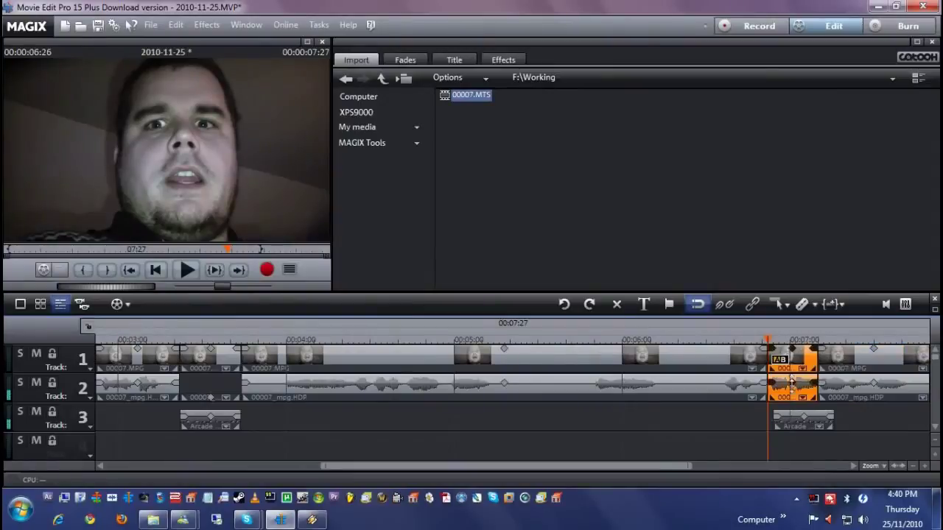
Step: Silence the isolated audio piece starting at 00:00:06:26 with the alarm copy fitted beneath it, and play the clip from near its beginning
{"action": "left_click_drag", "start_coordinate": [810, 420], "coordinate": [804, 421]}
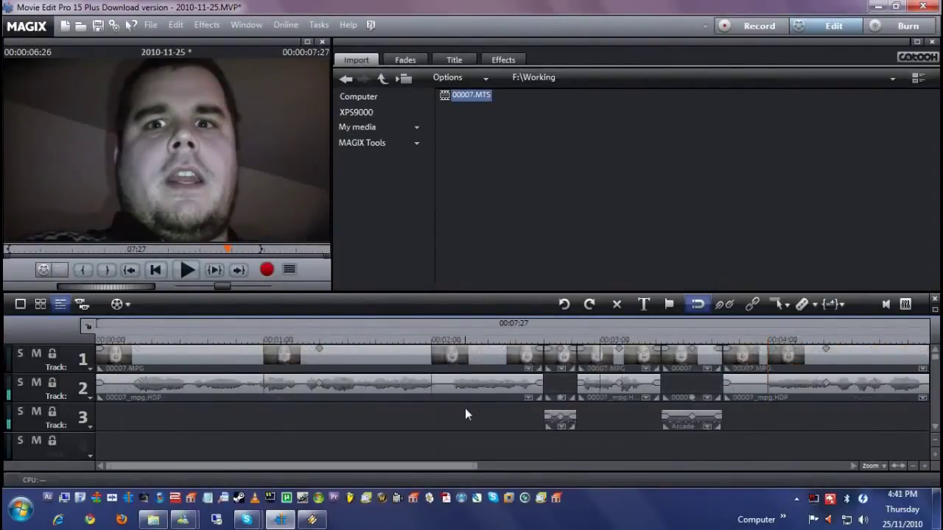
{"action": "key", "text": "ctrl+Down"}
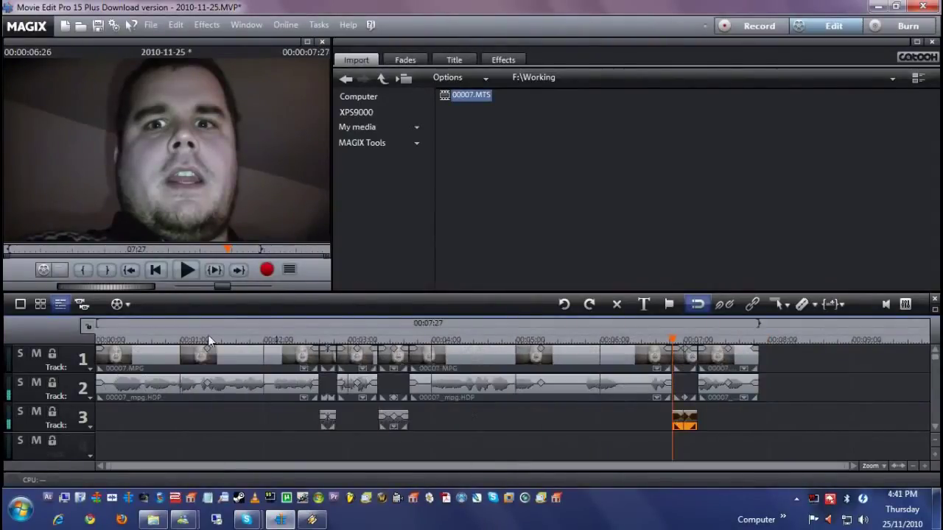
{"action": "left_click", "coordinate": [110, 338]}
{"action": "key", "text": "space"}
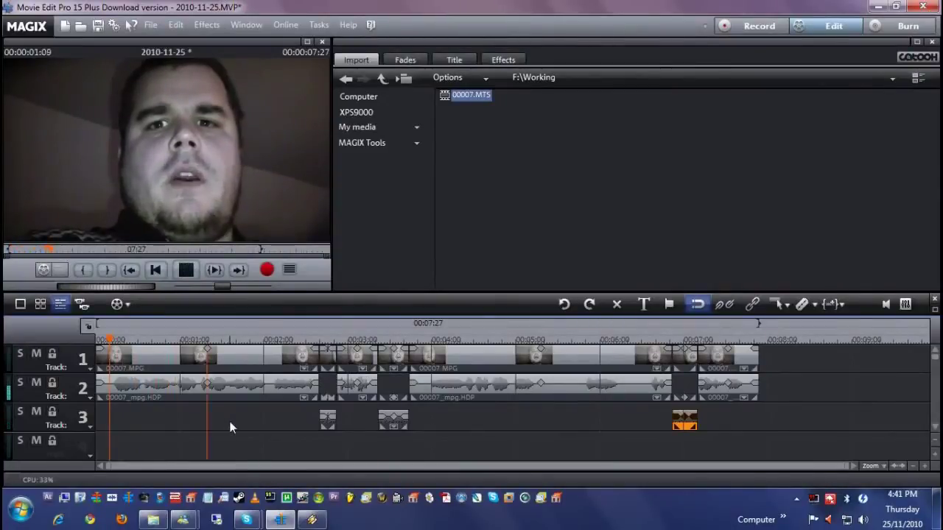